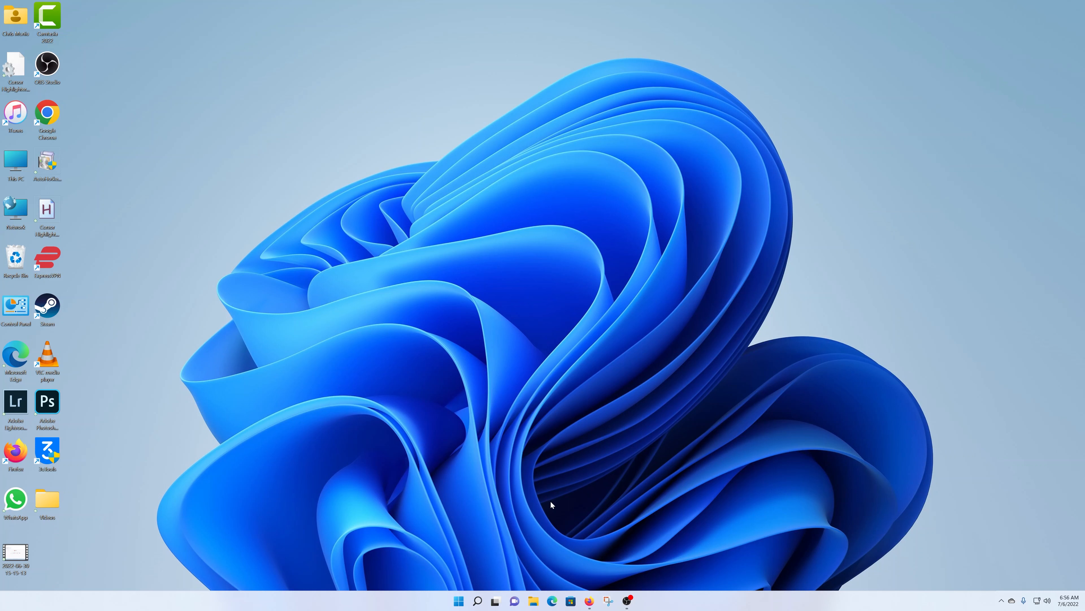
- Open the Windows Update page in Windows Settings
click(459, 600)
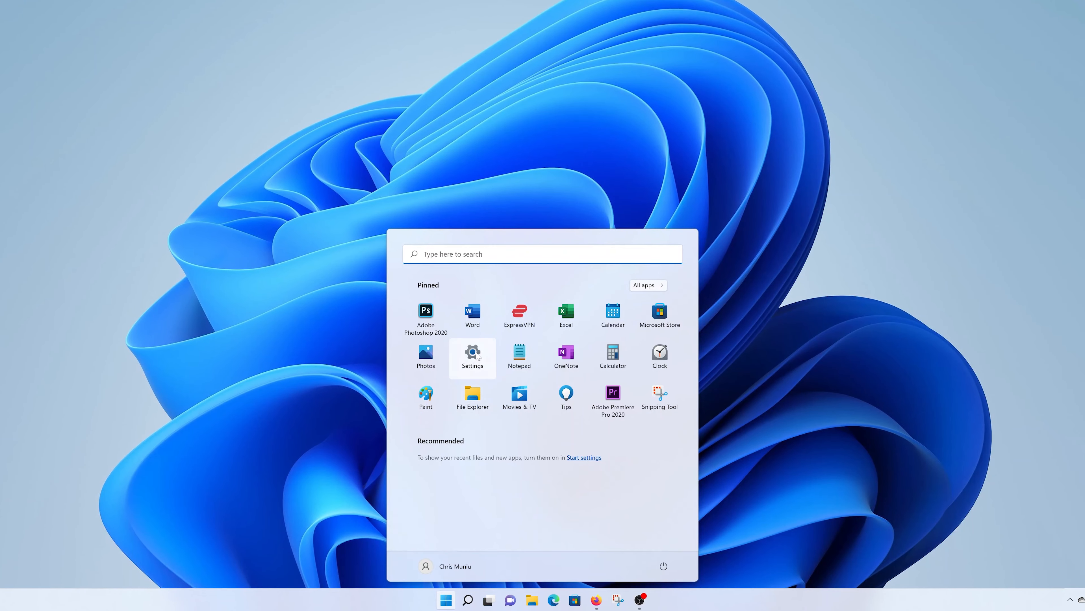
click(481, 386)
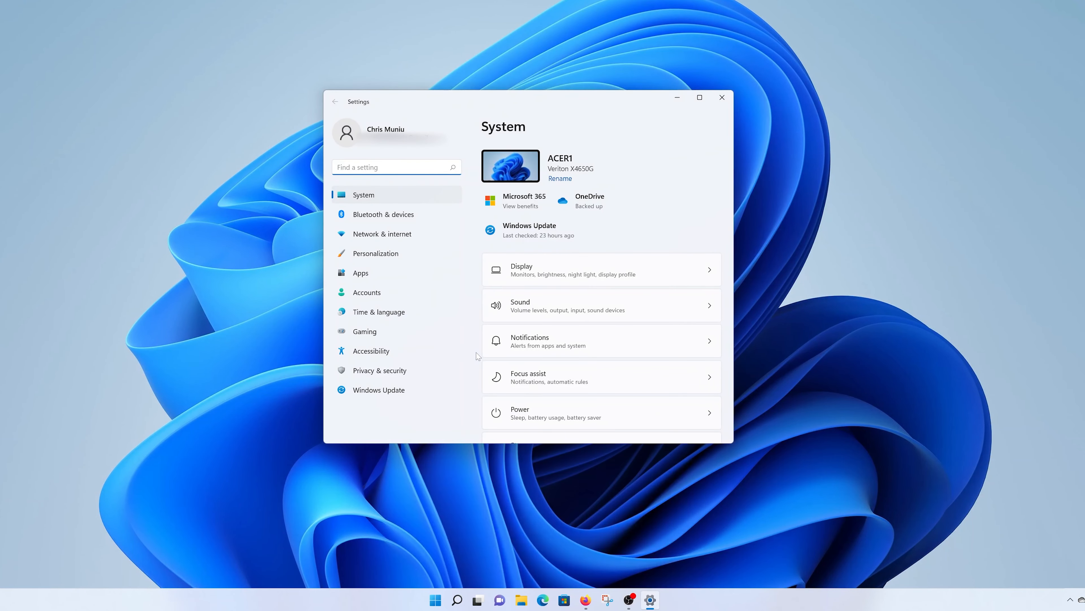
right_click(433, 600)
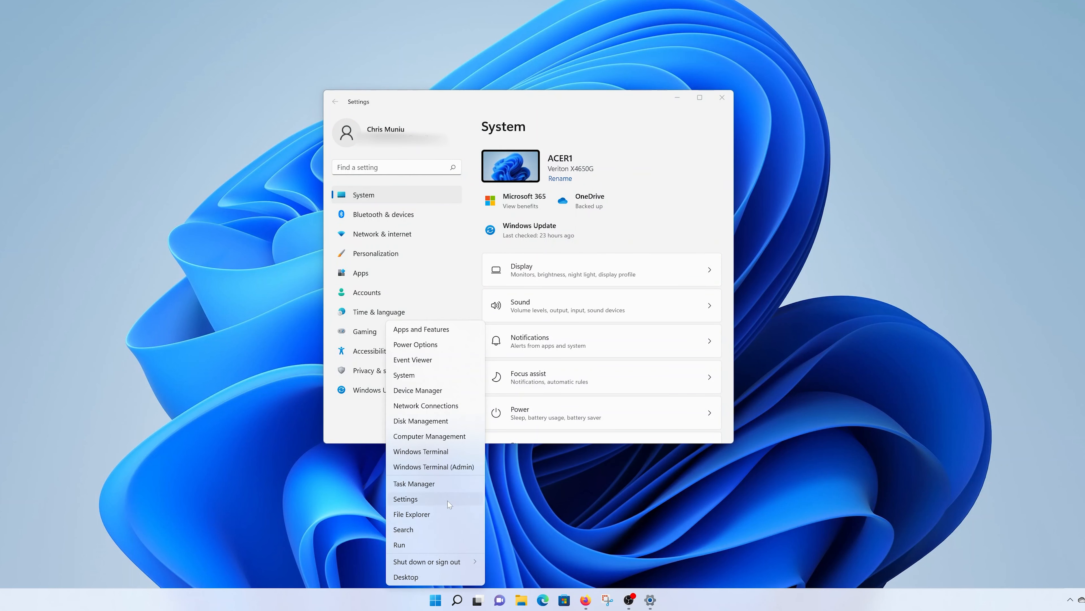
click(449, 505)
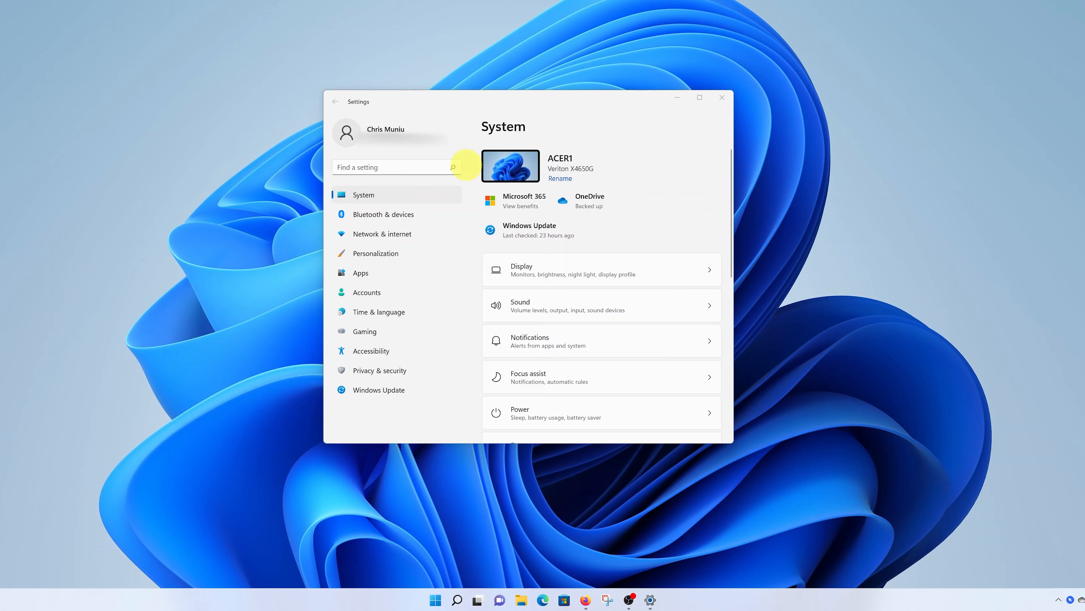
click(376, 391)
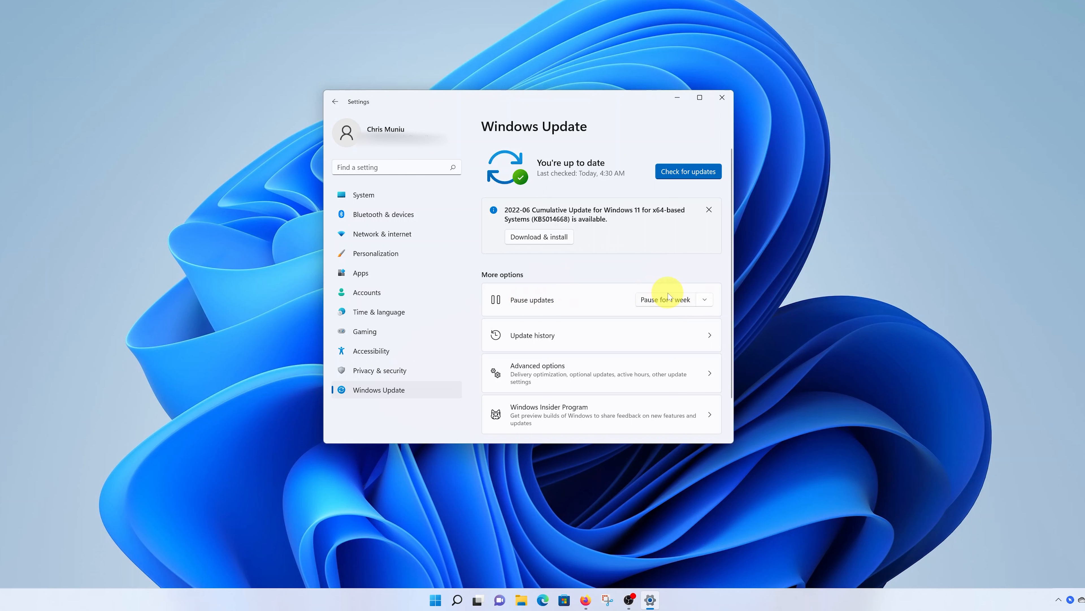
- Pause Windows updates for 4 weeks and extend the pause for 1 week
click(705, 302)
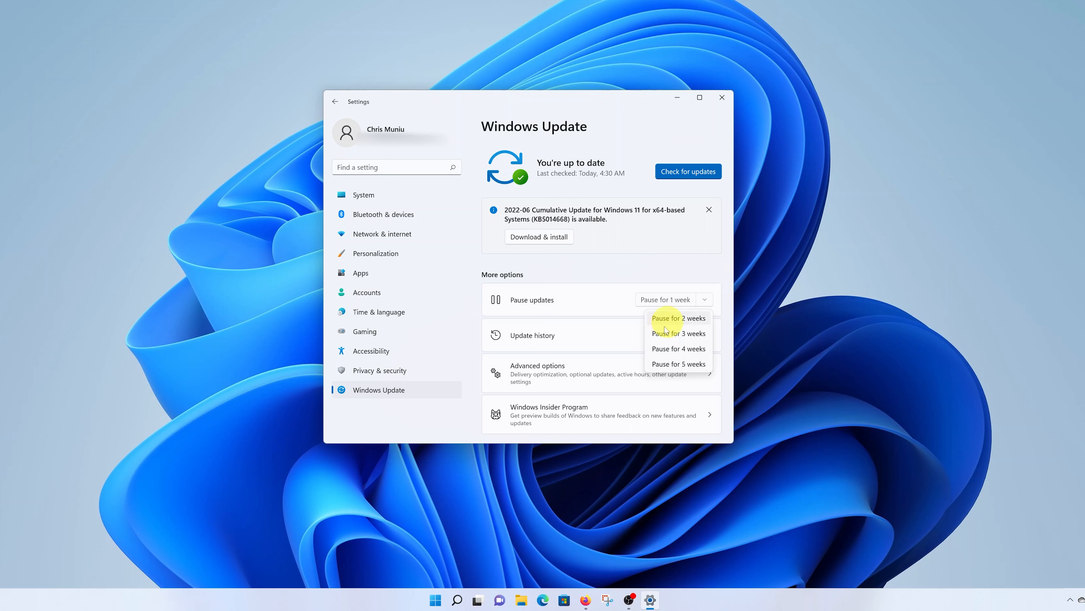
click(667, 351)
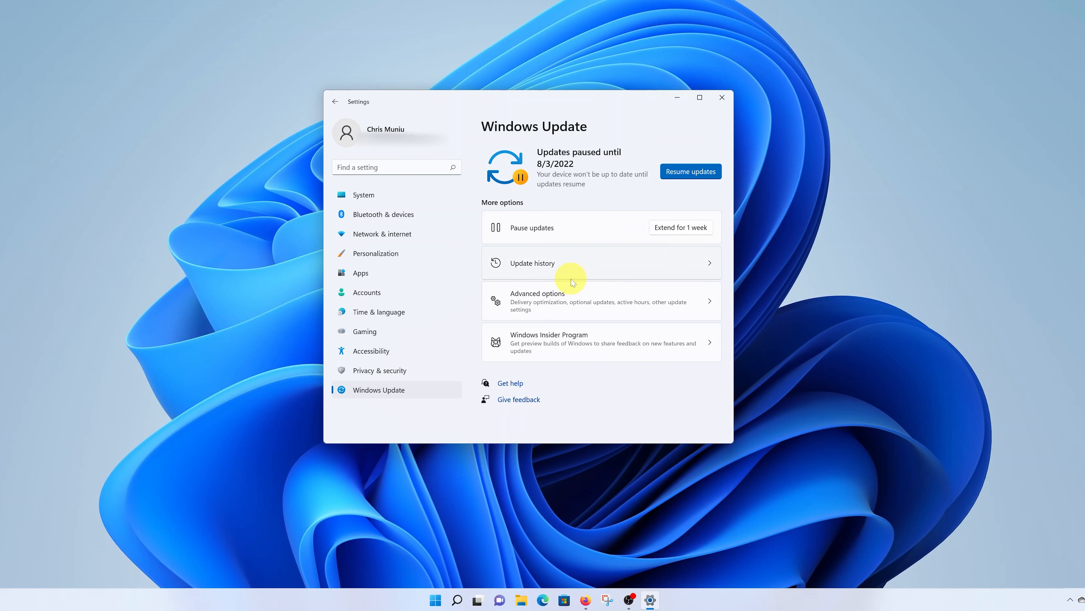
click(673, 231)
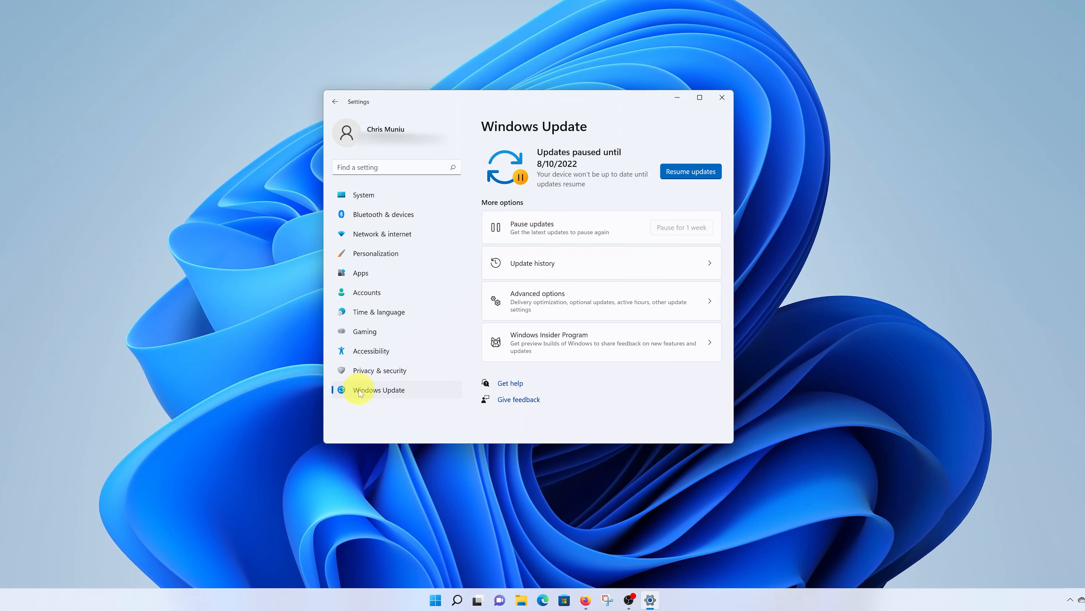
- Resume Windows updates and pause them again for 1 week, closing Settings when done
click(688, 172)
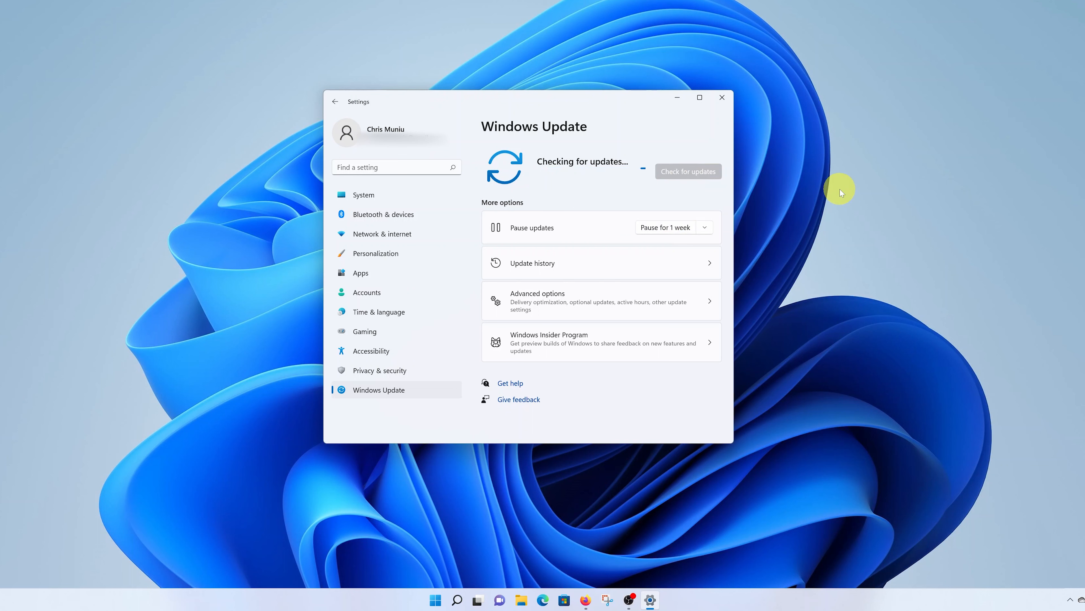
click(672, 226)
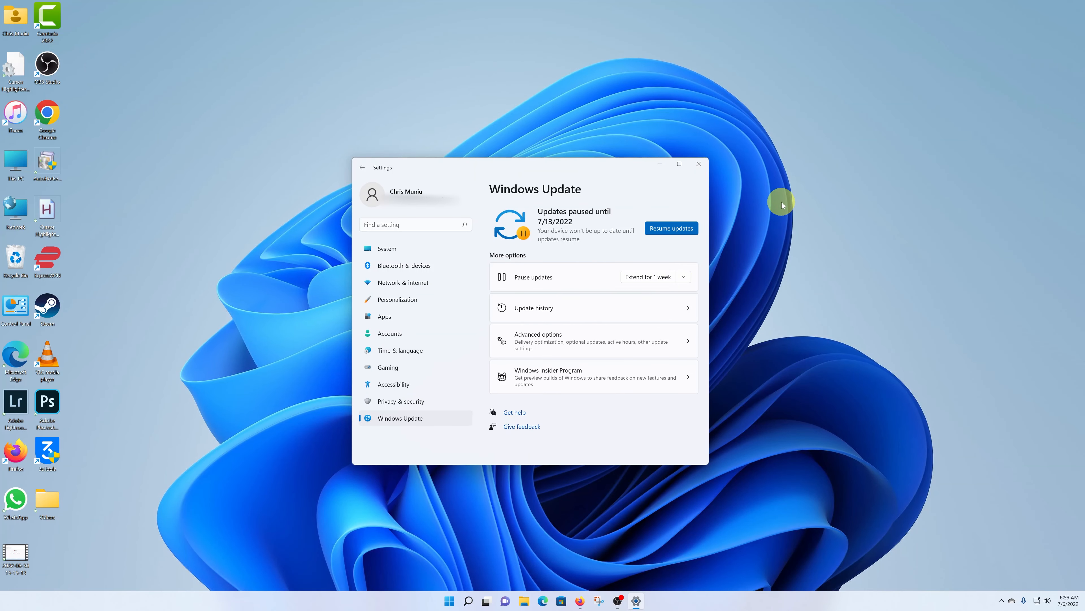
click(702, 166)
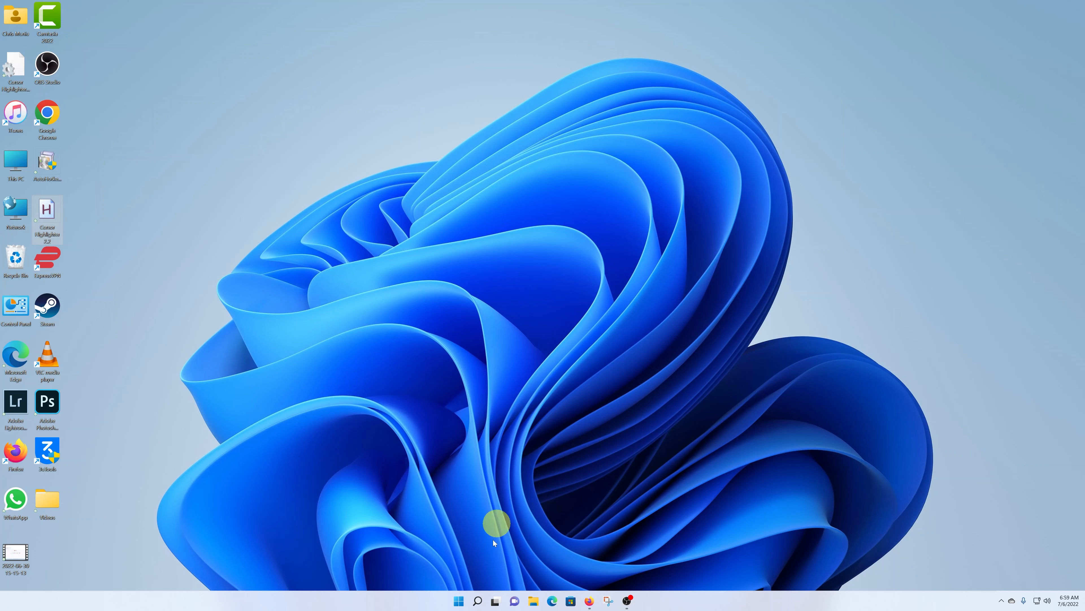
- Search Windows for "group", open Edit group policy, and move the editor window toward the middle of the desktop
click(458, 603)
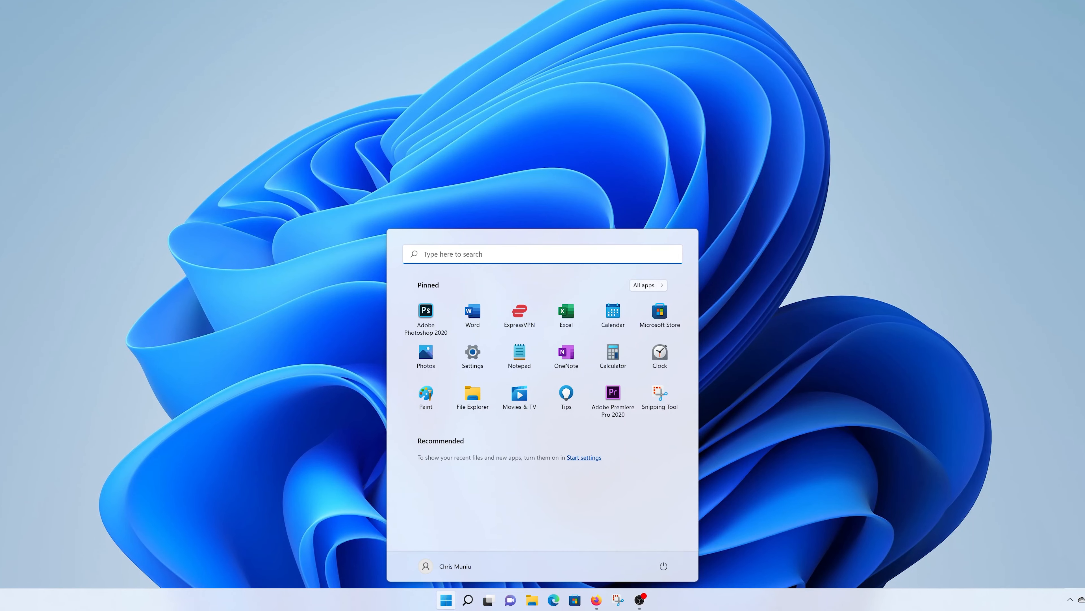
click(547, 256)
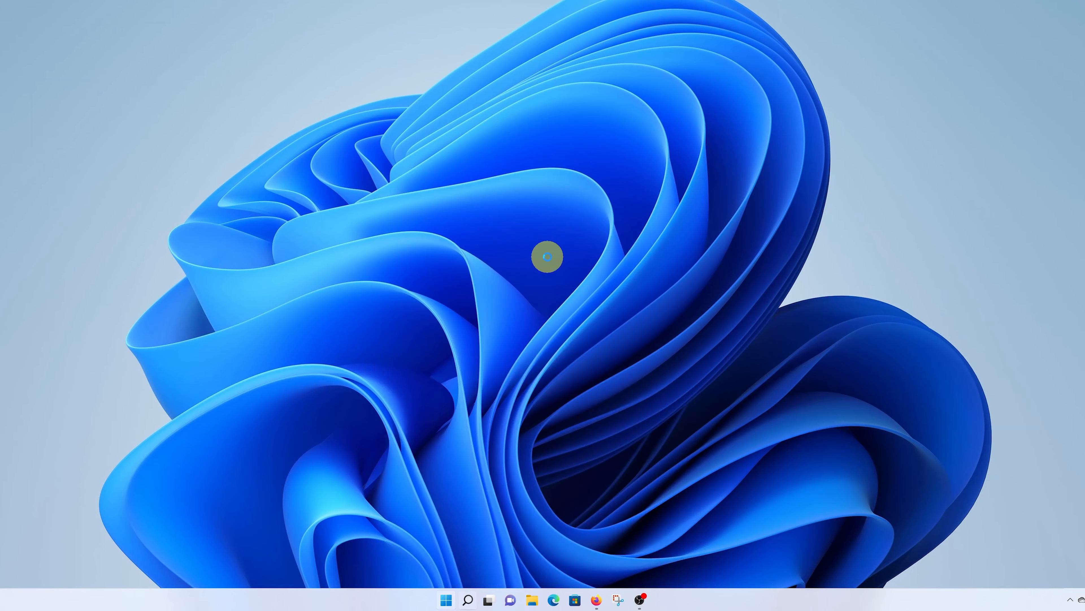
text(group)
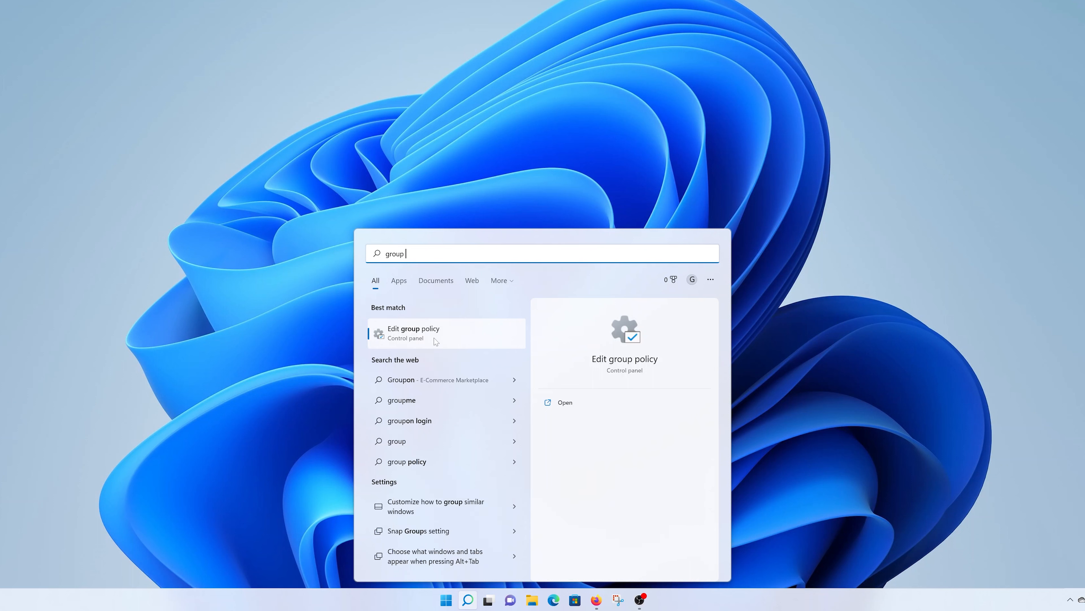
click(442, 340)
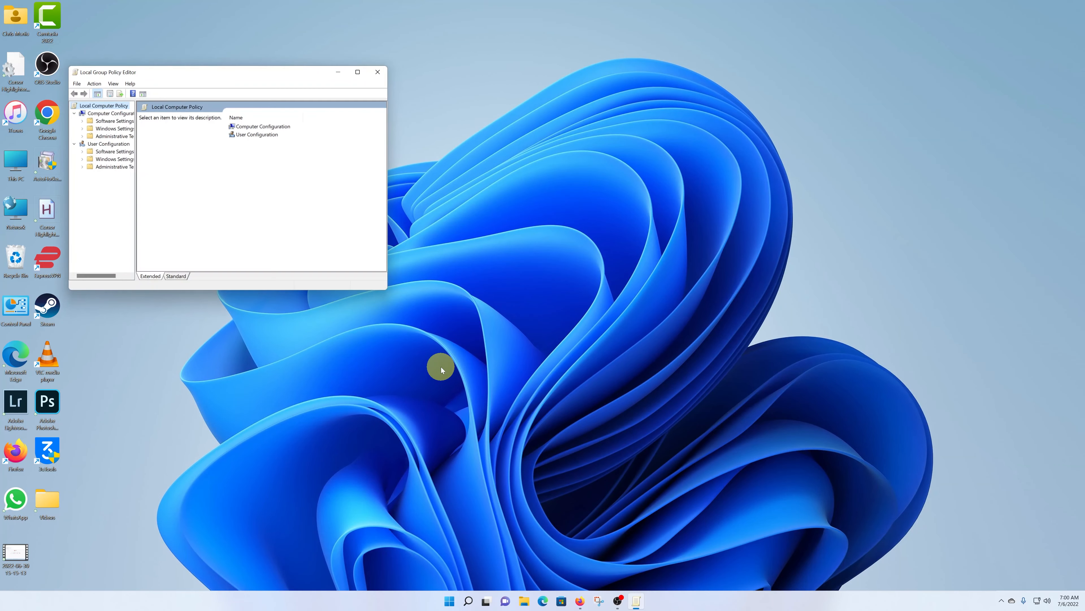
drag(245, 72, 520, 104)
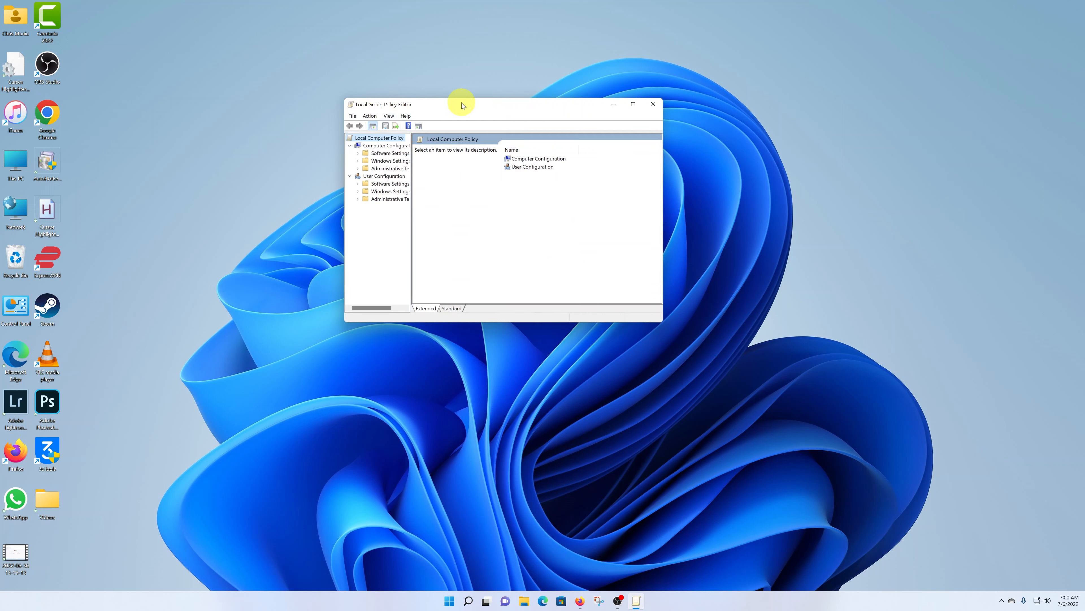
click(480, 476)
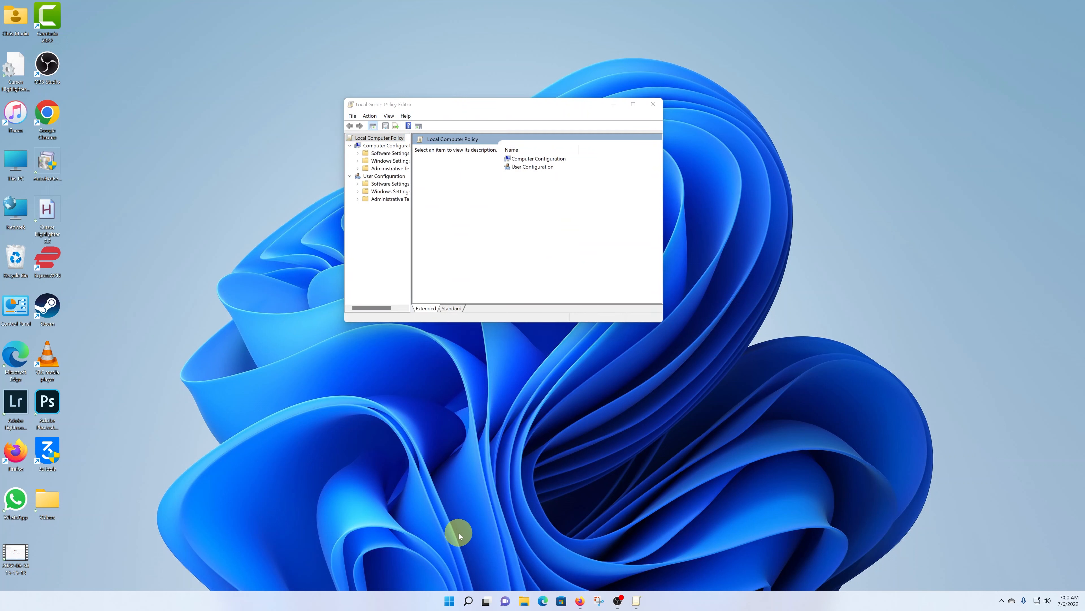
- Search Windows for "control" and open Control Panel
click(448, 603)
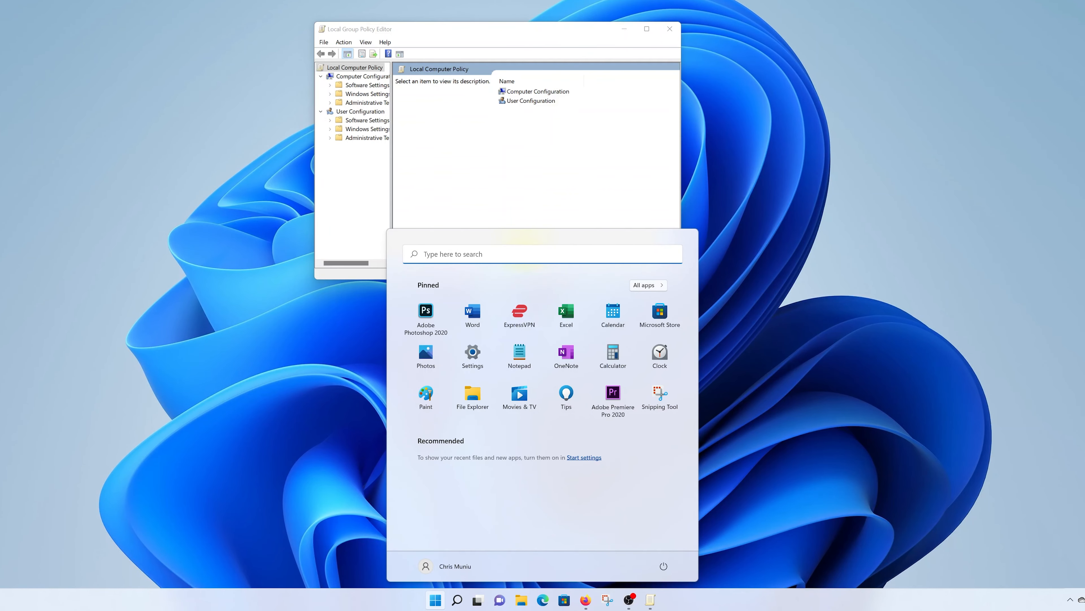
click(525, 257)
text(control)
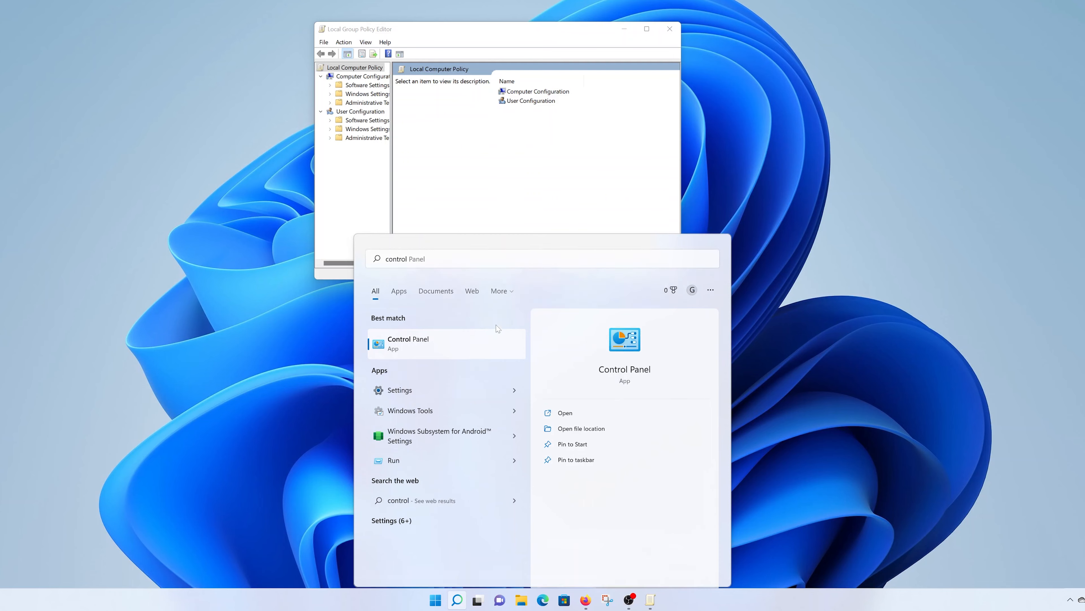
click(495, 324)
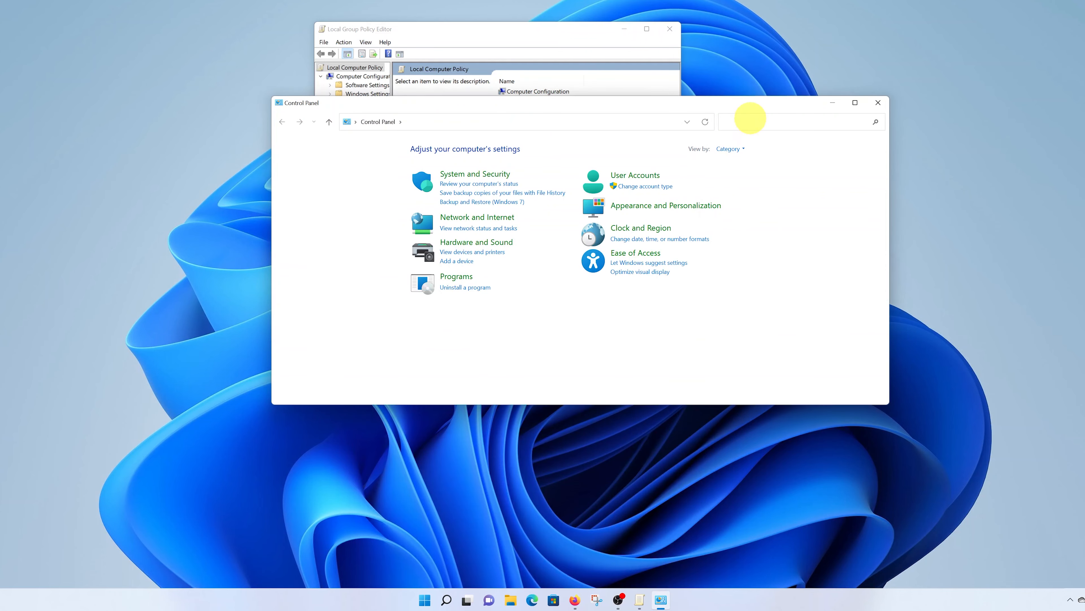
- Open a second Group Policy Editor from a Control Panel search for "group poli" and close both extra windows
text(gr)
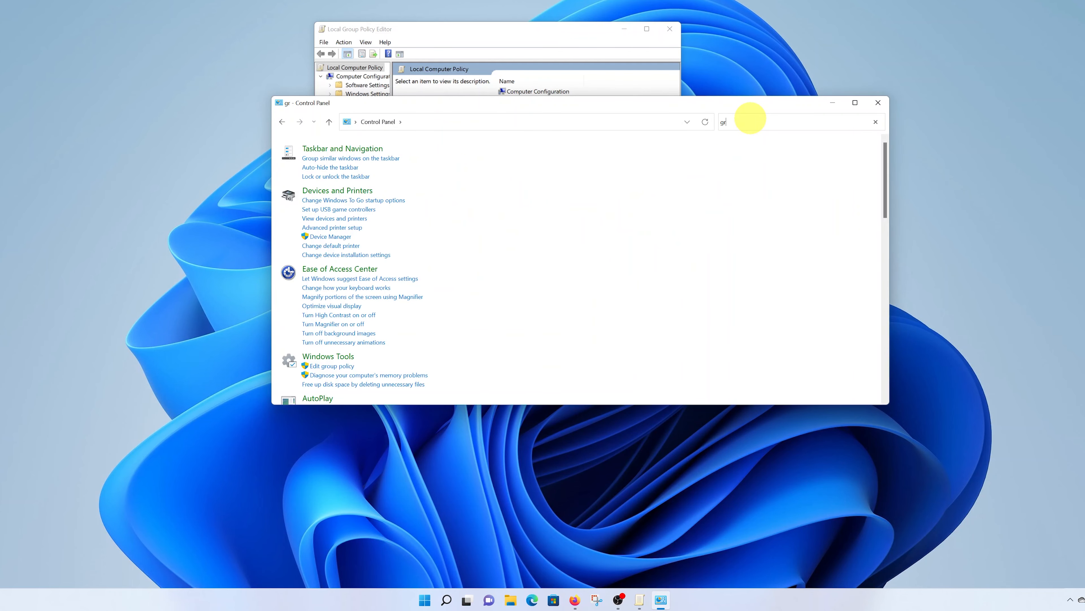
text(oup p)
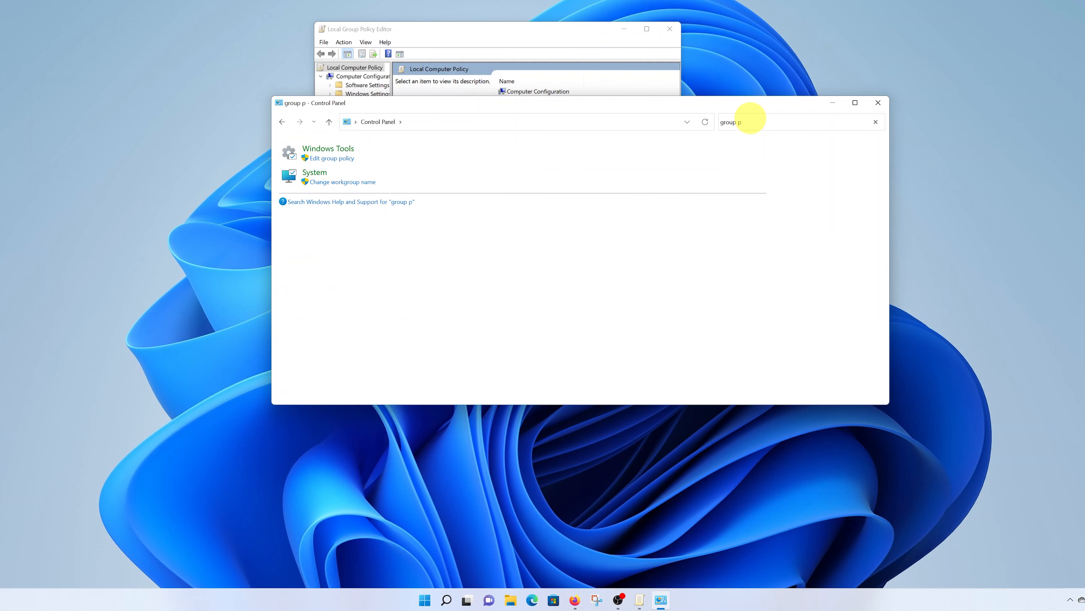
text(oli)
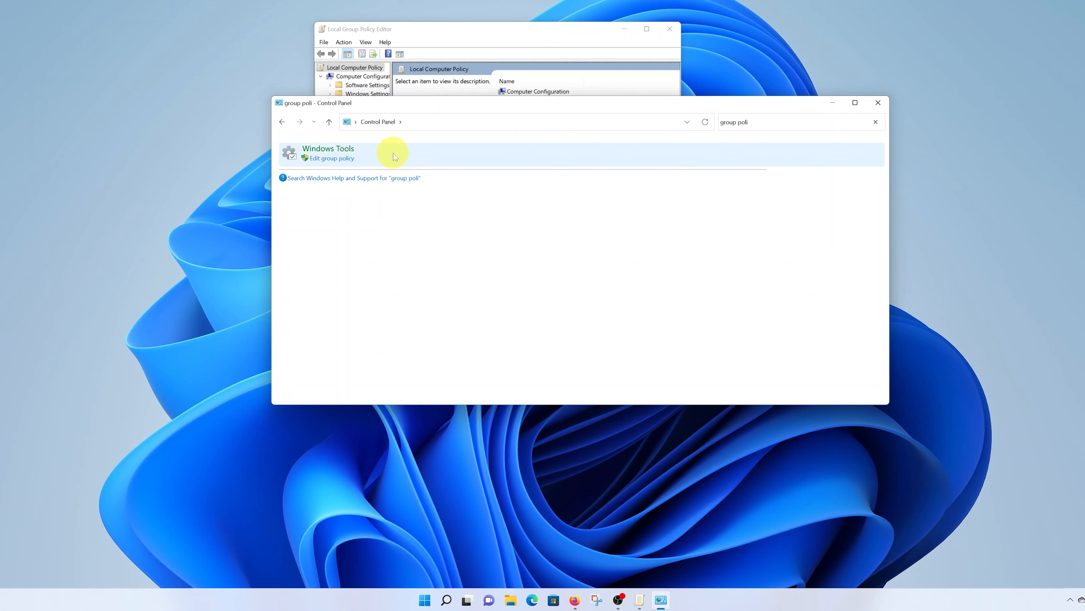
click(336, 161)
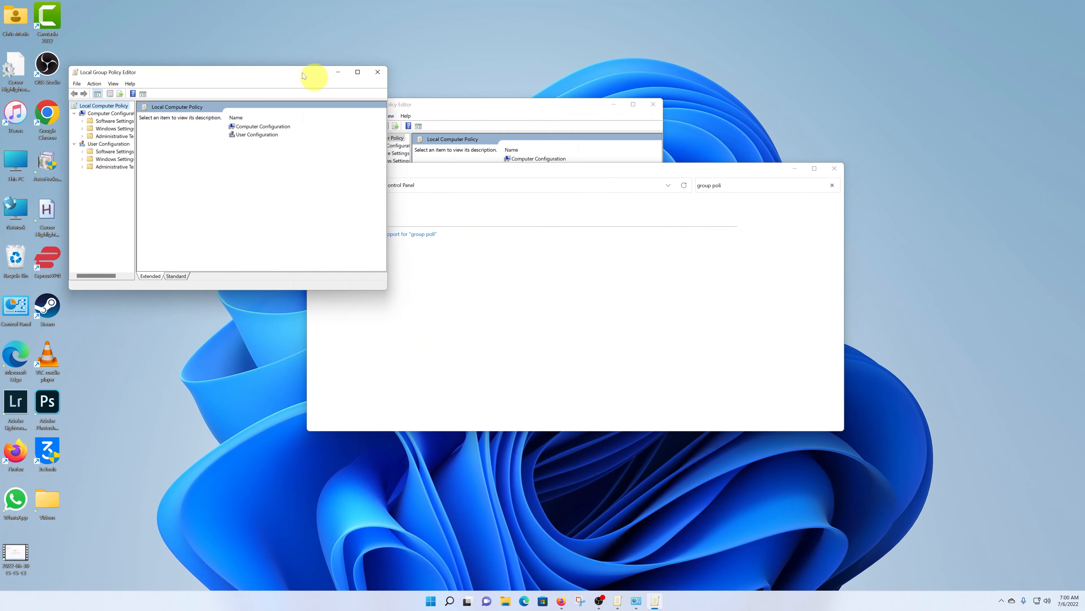
click(833, 168)
click(374, 74)
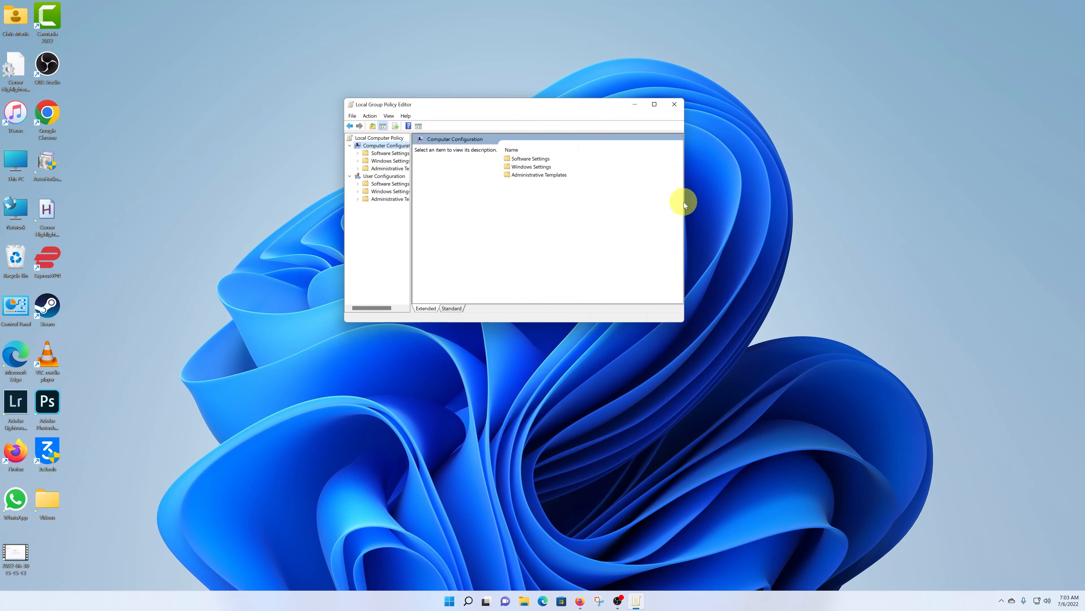
- Enlarge the Local Group Policy Editor window and widen its tree pane so the full folder names fit
drag(683, 201, 812, 197)
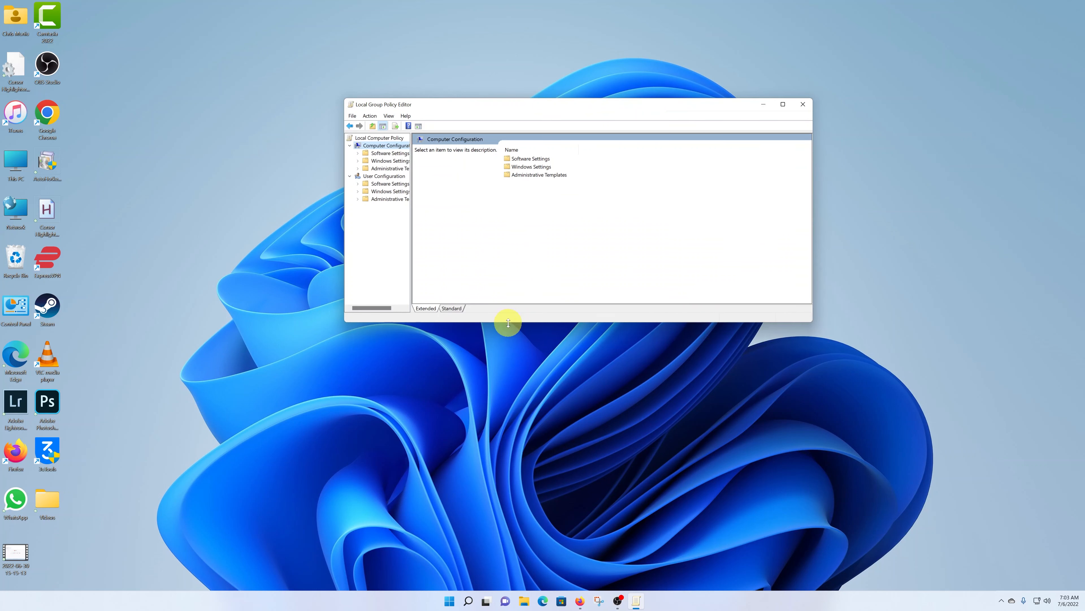
drag(509, 321, 503, 407)
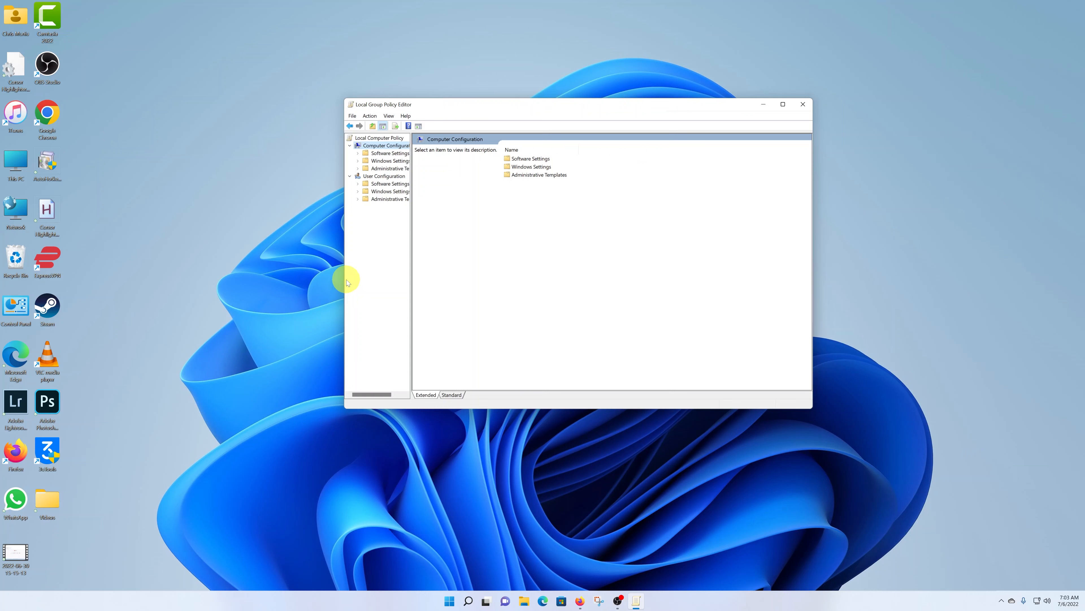
drag(346, 280, 295, 276)
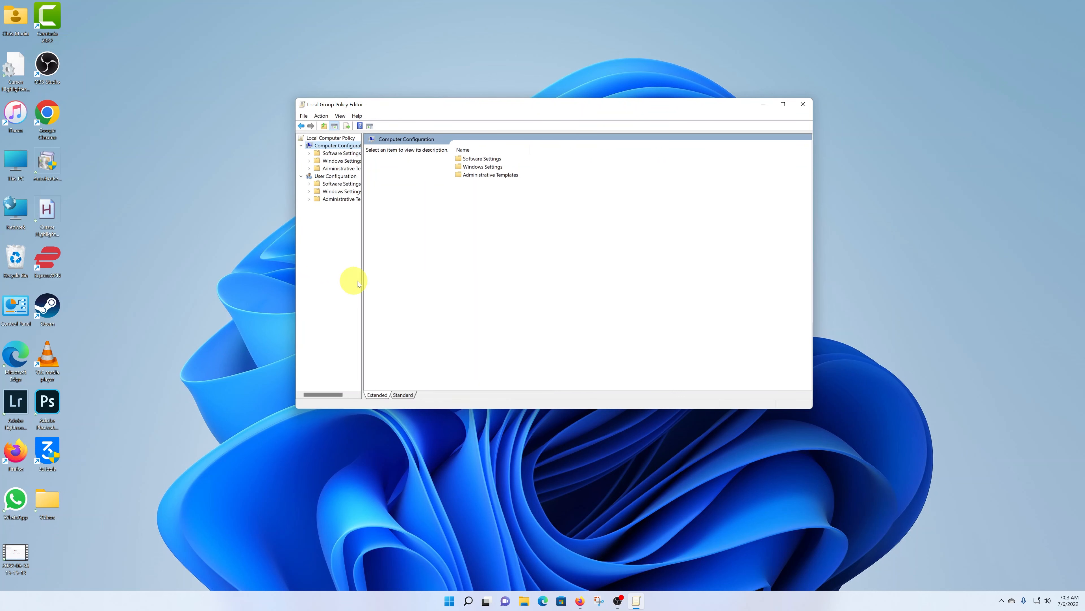
drag(362, 280, 420, 282)
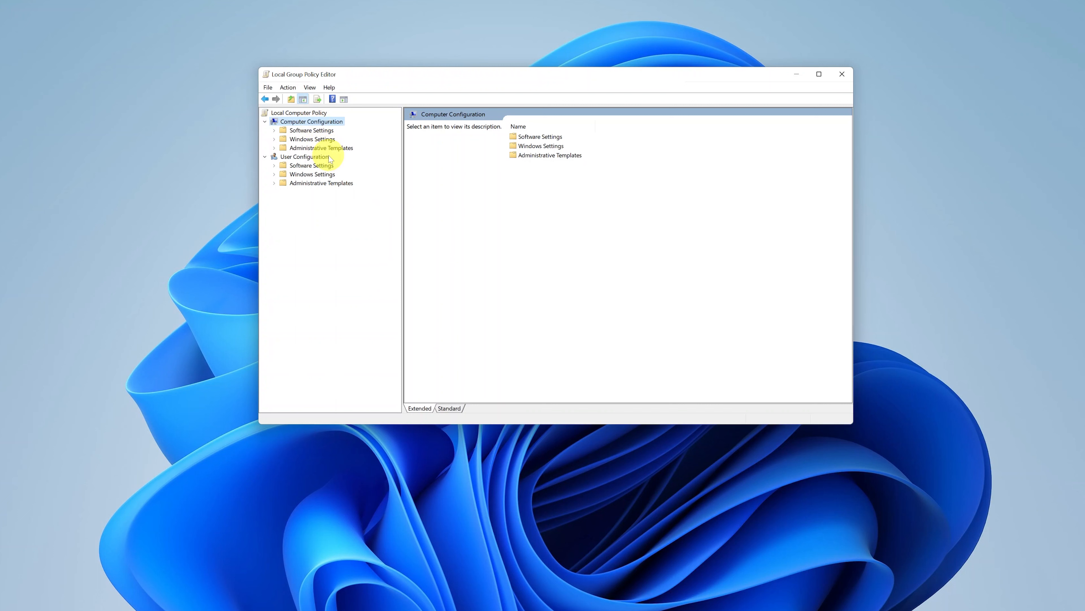
- Open the Windows Update policy folder under Computer Configuration, Administrative Templates, Windows Components
click(338, 150)
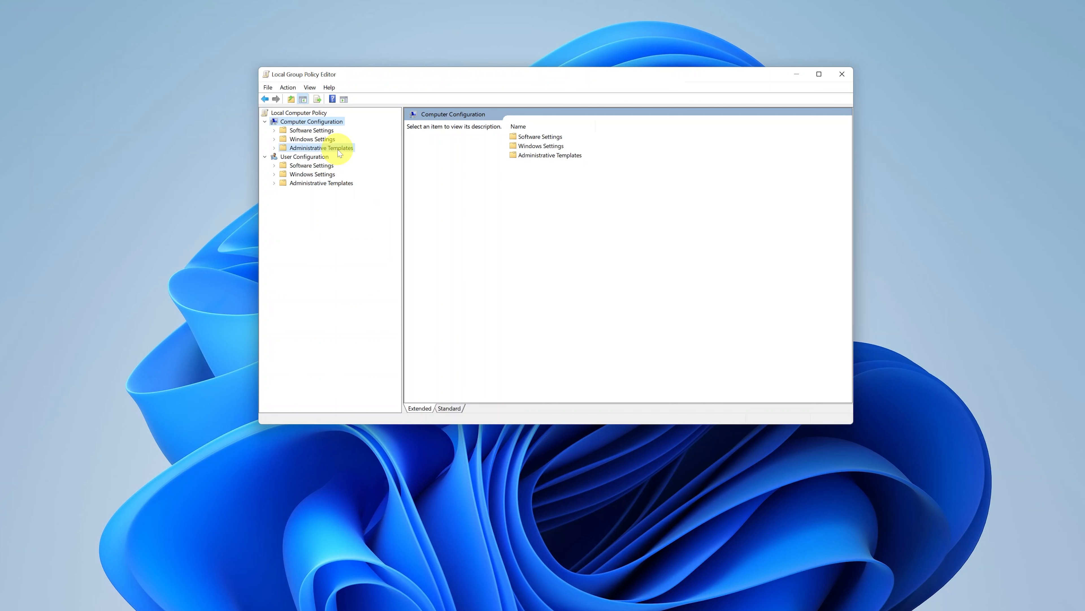
click(275, 149)
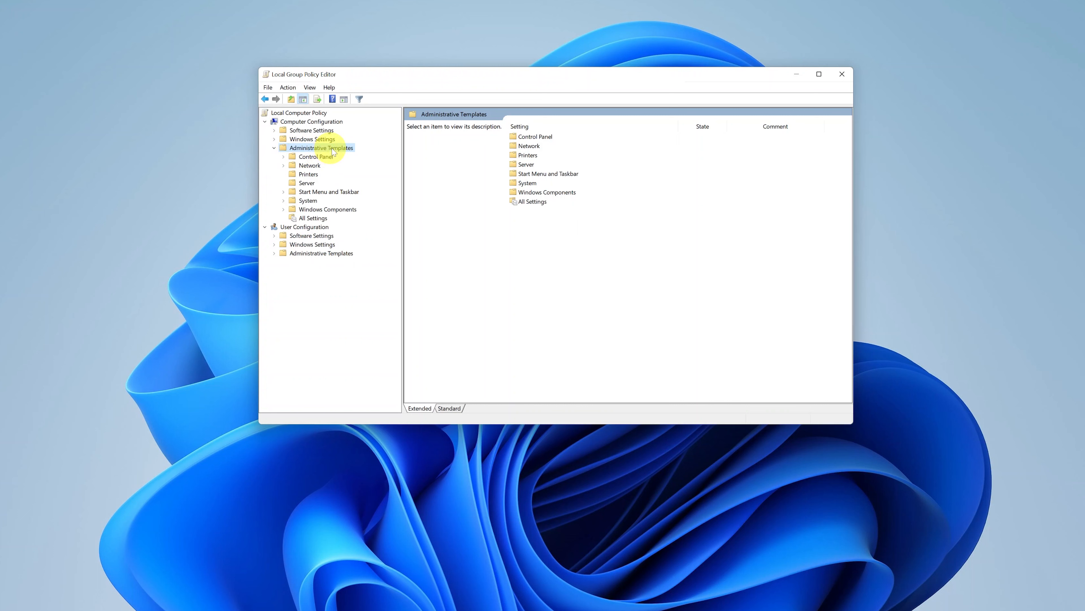
click(351, 211)
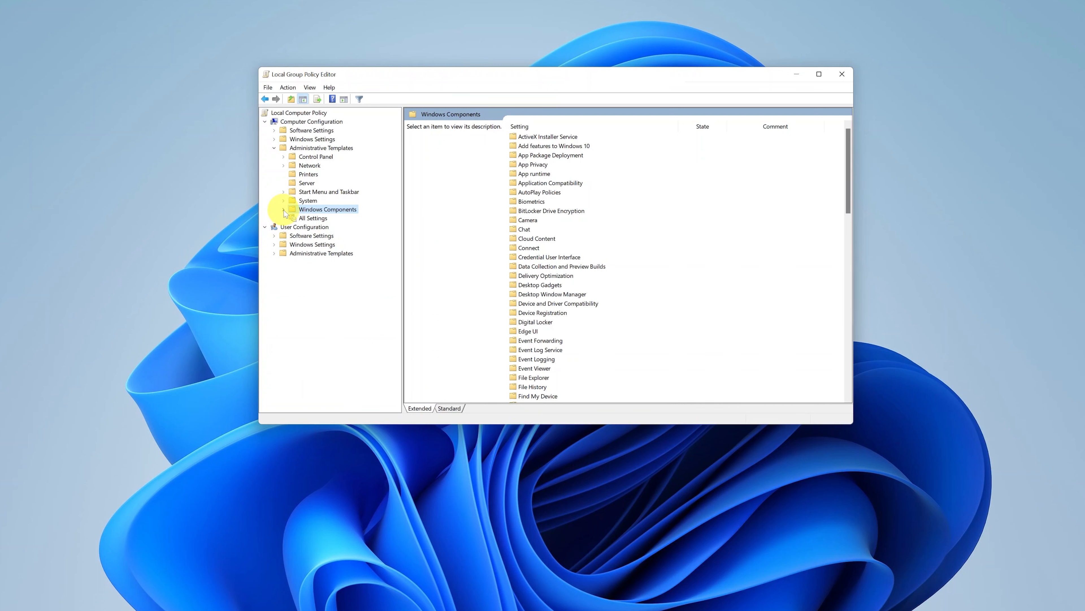
click(284, 210)
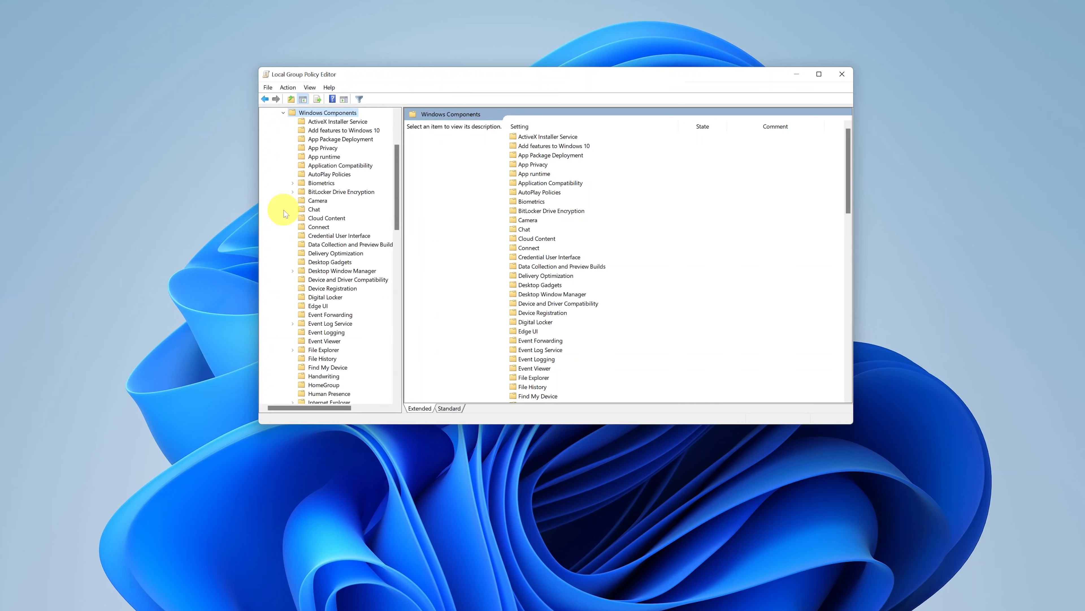
scroll(376, 284, down, 9)
scroll(376, 287, down, 11)
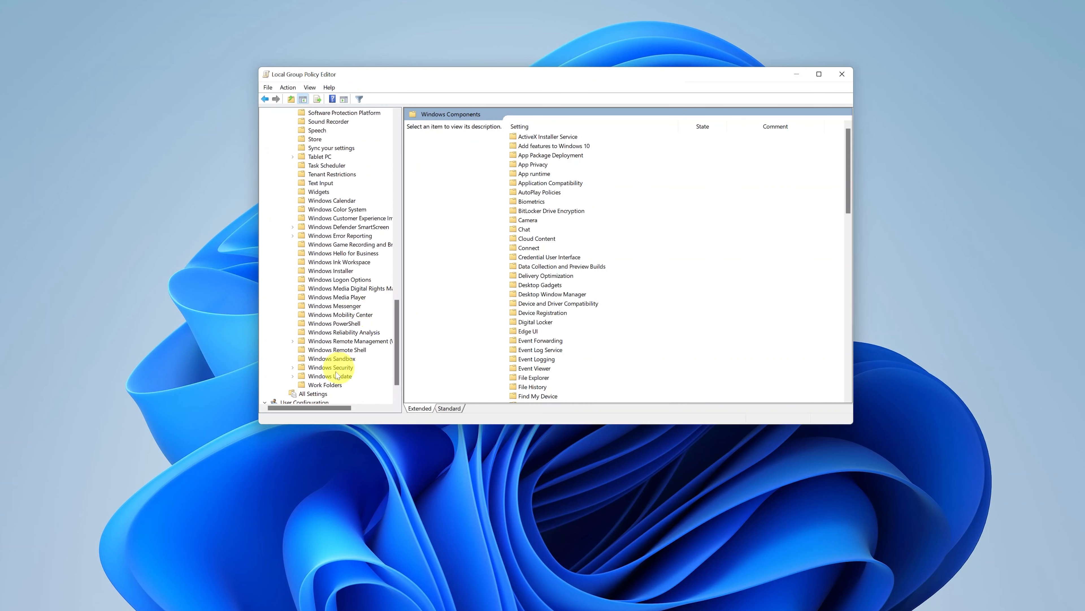
click(333, 379)
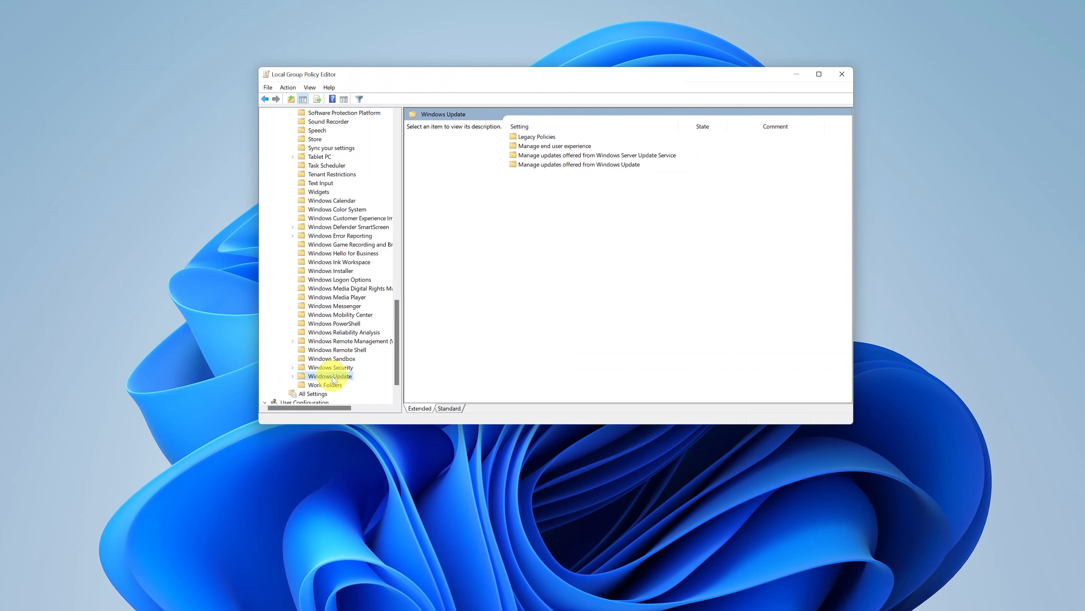
- Expand the Windows Update policy folder and open its Manage end user experience subfolder
scroll(299, 350, down, 2)
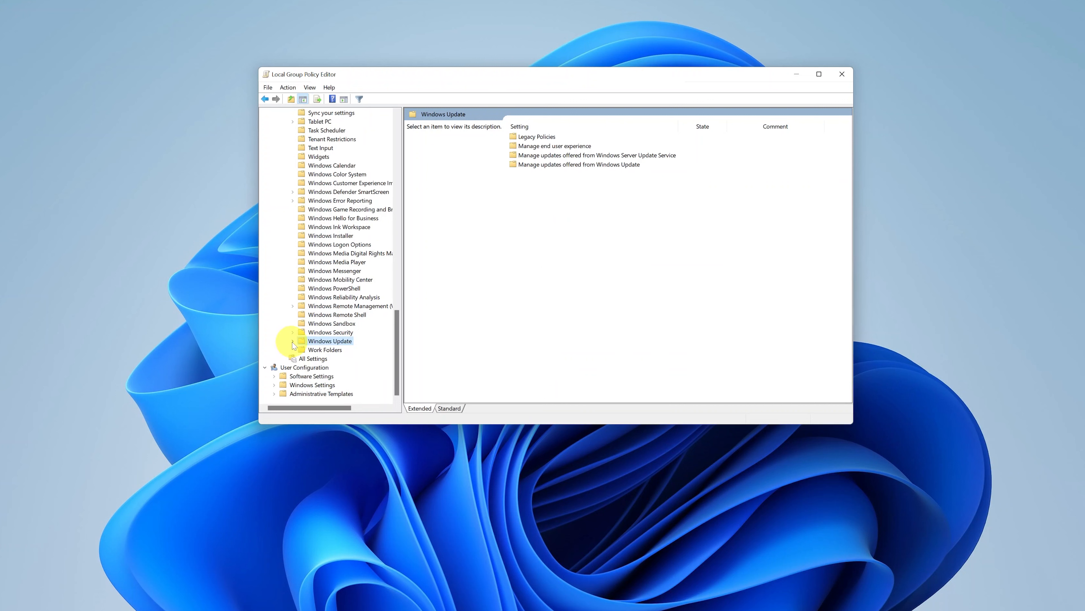
click(292, 341)
scroll(316, 342, down, 2)
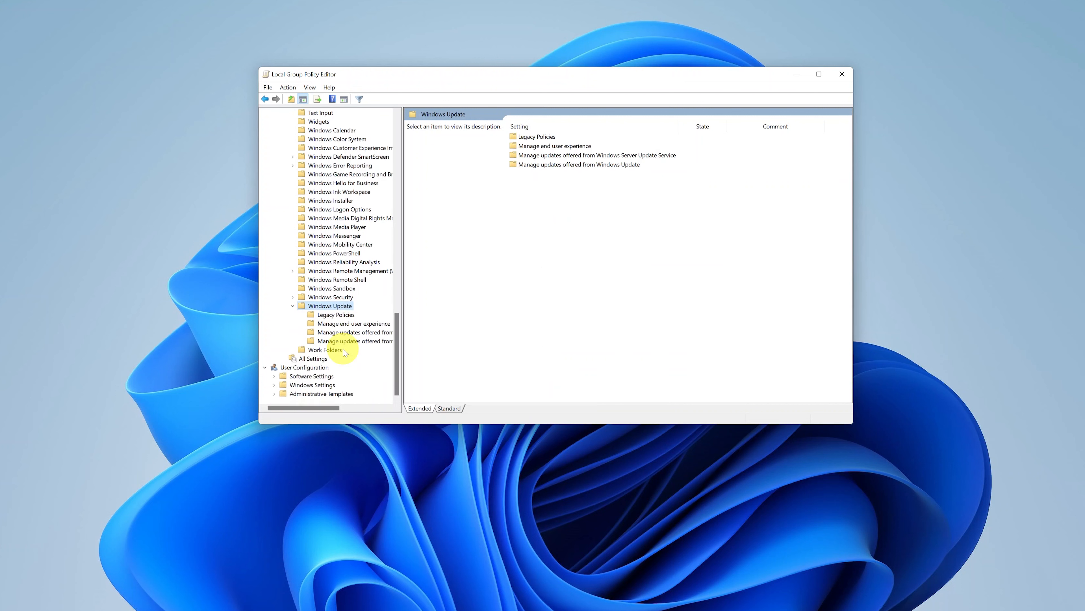
click(327, 326)
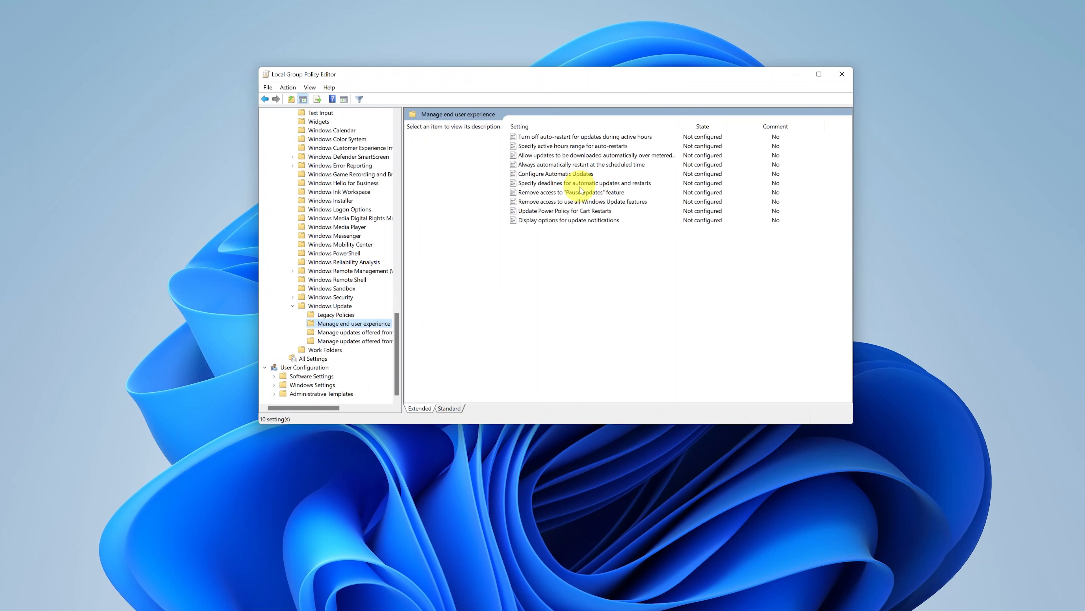
- Set the Configure Automatic Updates policy to Disabled, apply the change and close the policy dialog
double_click(580, 174)
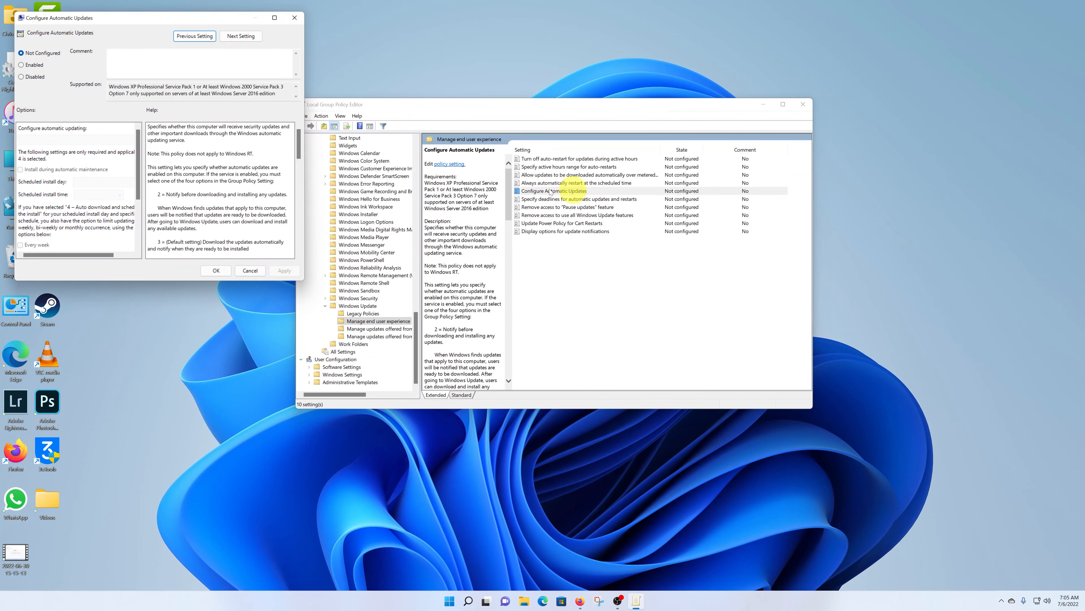
drag(161, 19, 576, 227)
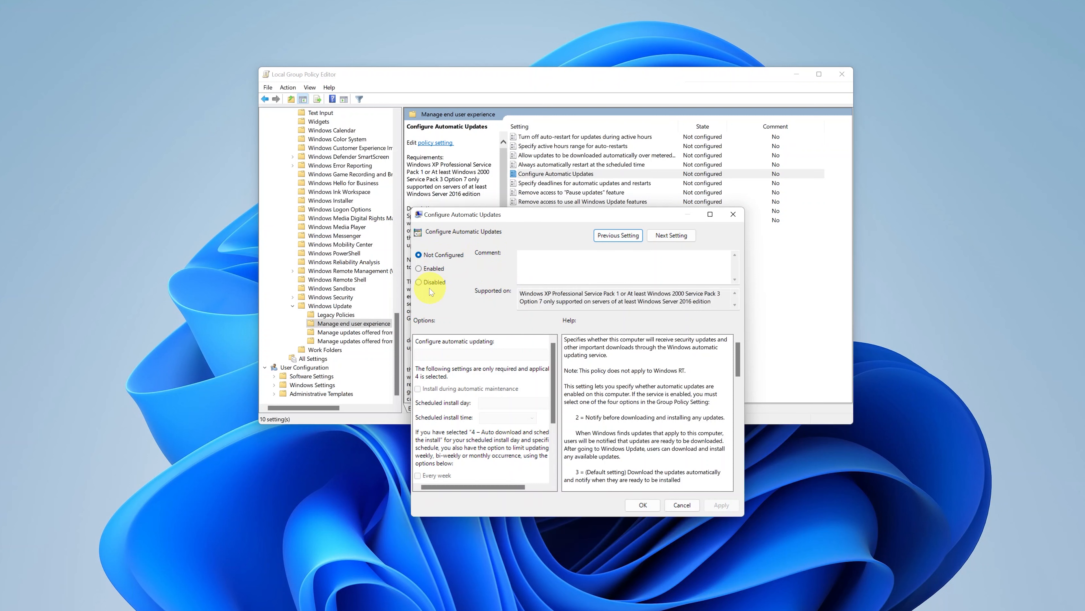
click(420, 283)
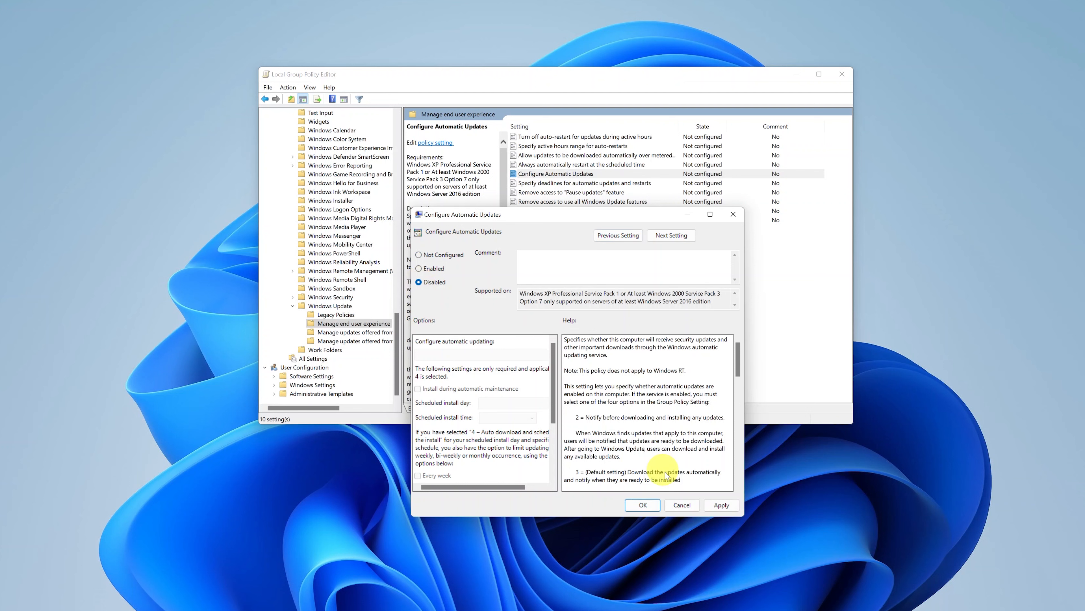
click(721, 504)
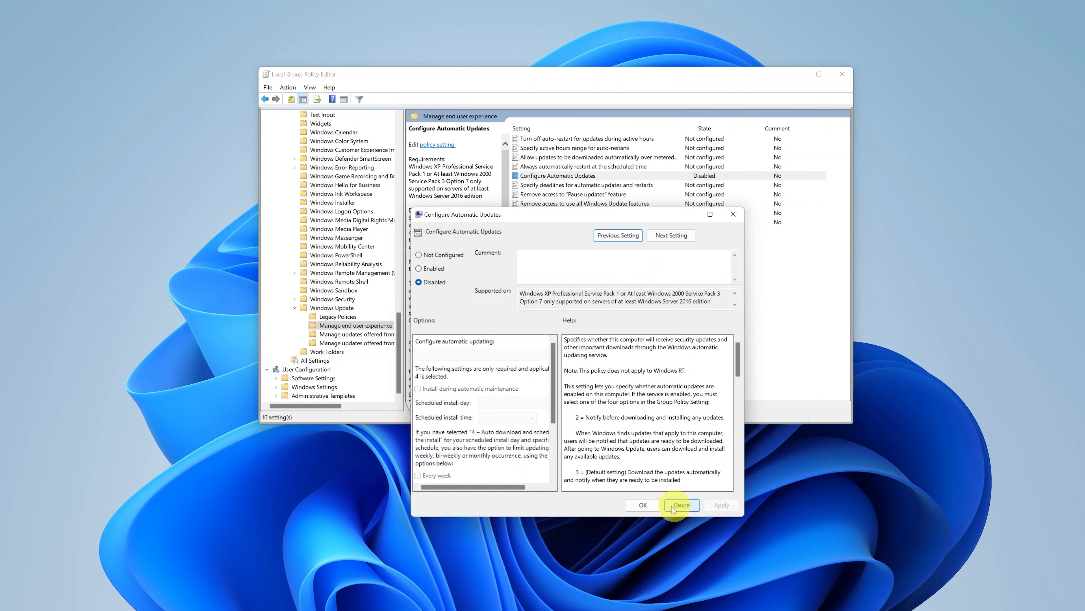
click(646, 504)
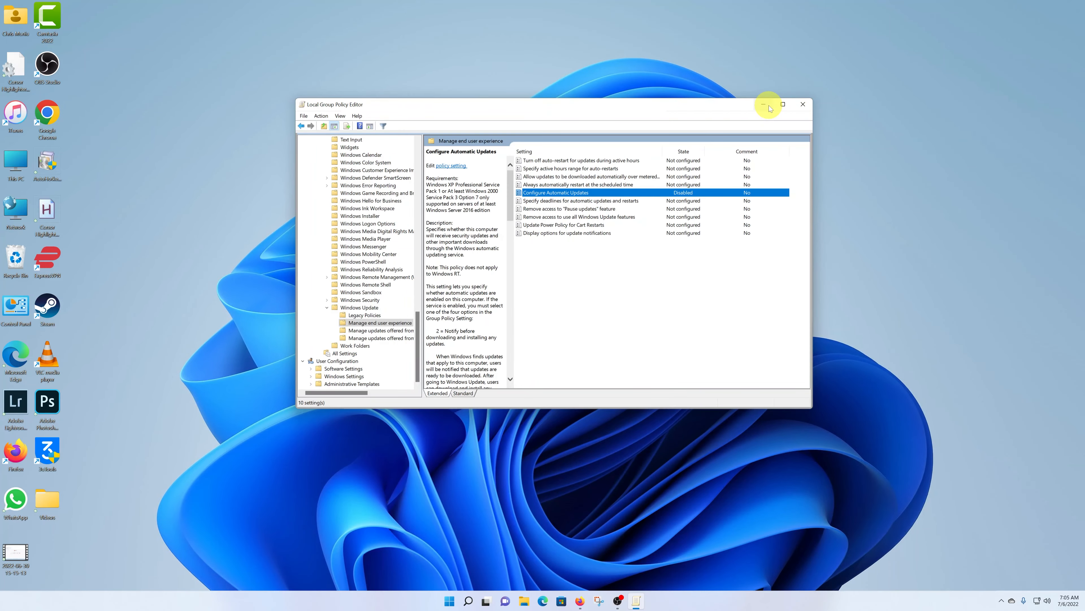
- Minimize the Local Group Policy Editor and check for updates on the Windows Update page in Settings
click(764, 104)
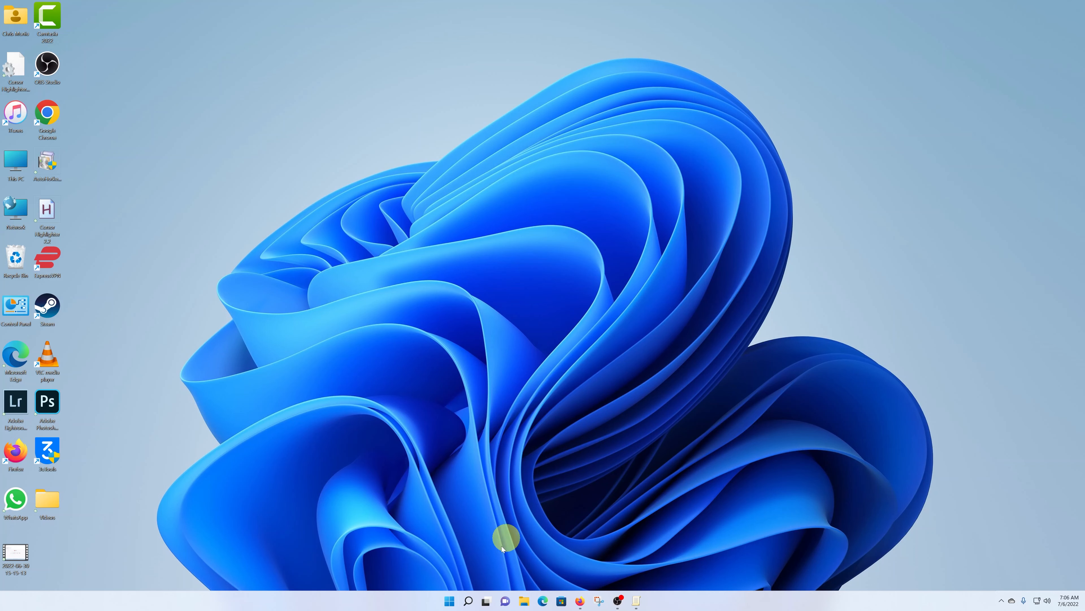
click(448, 604)
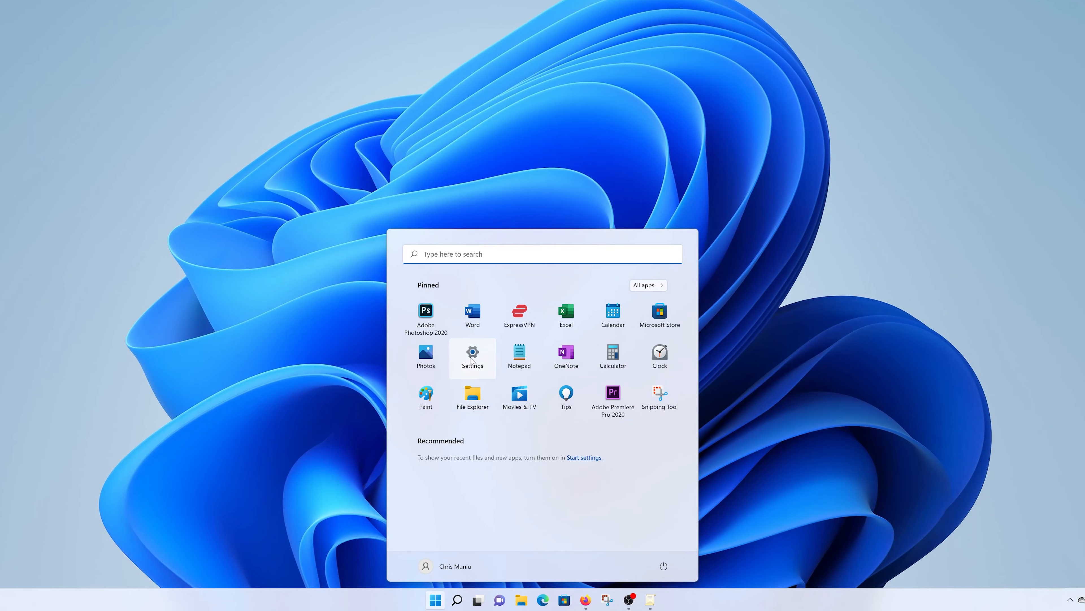
click(472, 358)
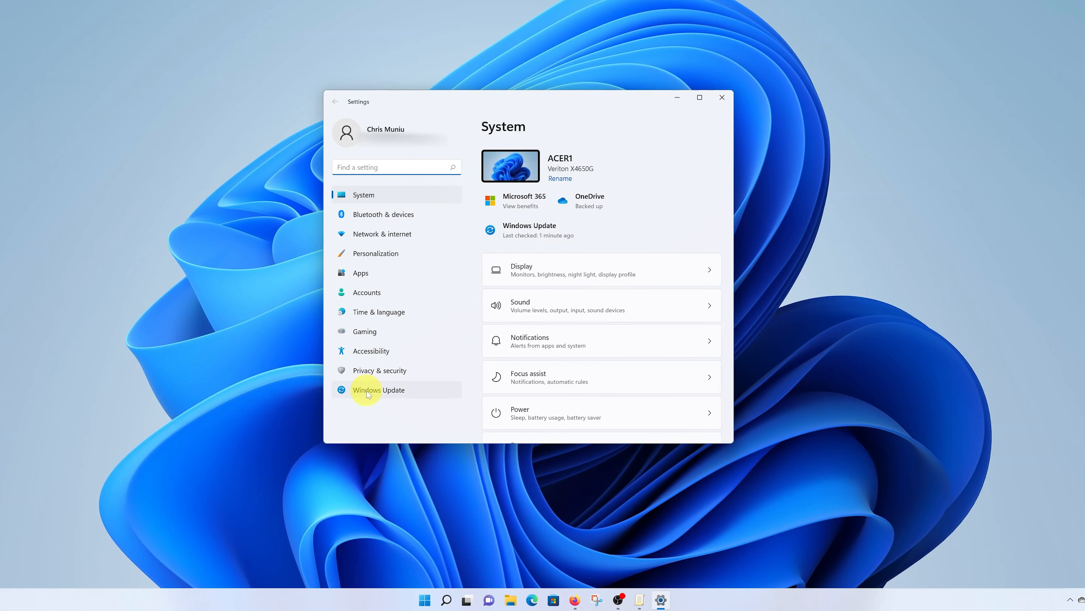
click(376, 390)
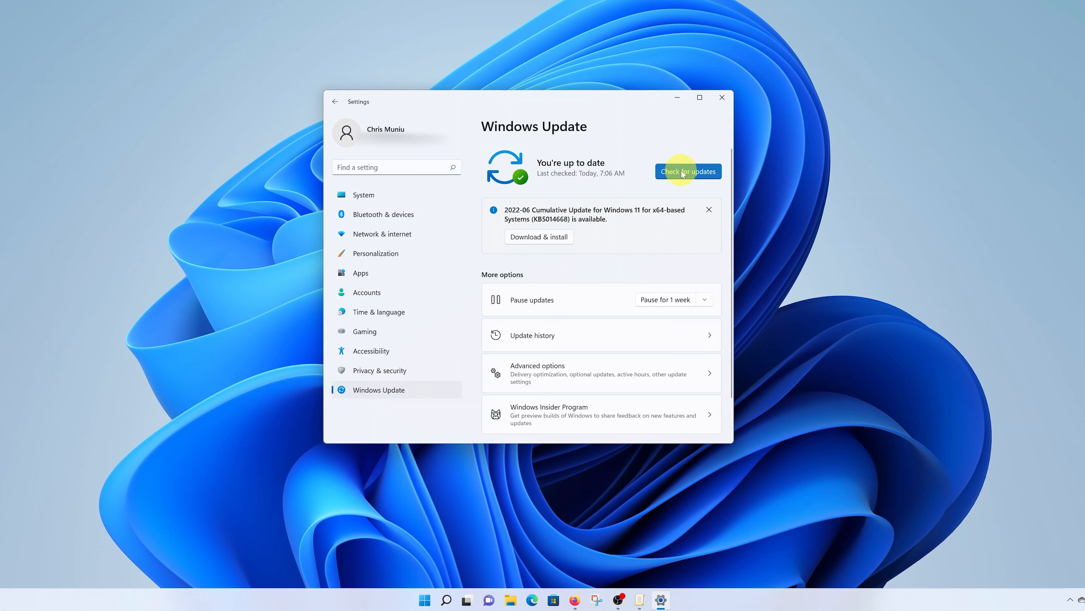
click(682, 174)
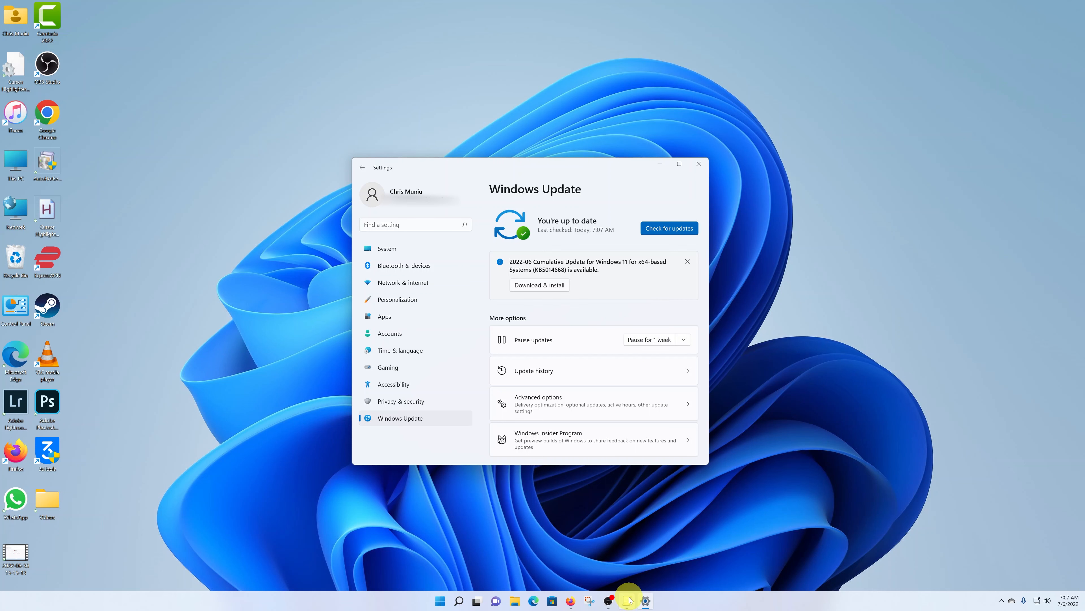
- Return to the Local Group Policy Editor, reset Configure Automatic Updates to Not Configured, apply it and close the editor
click(625, 606)
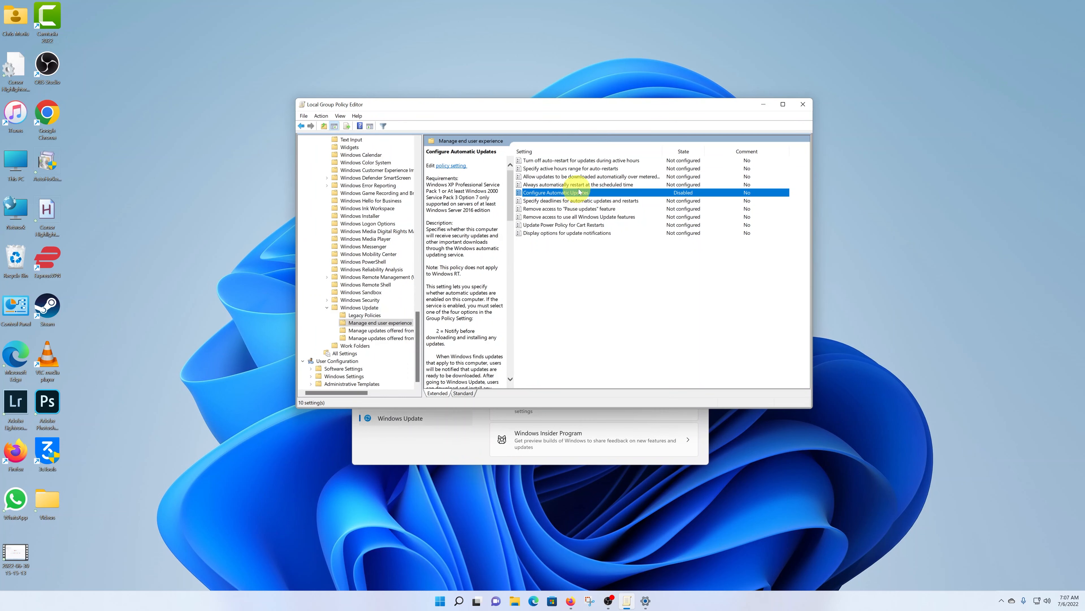
double_click(598, 194)
drag(222, 31, 531, 152)
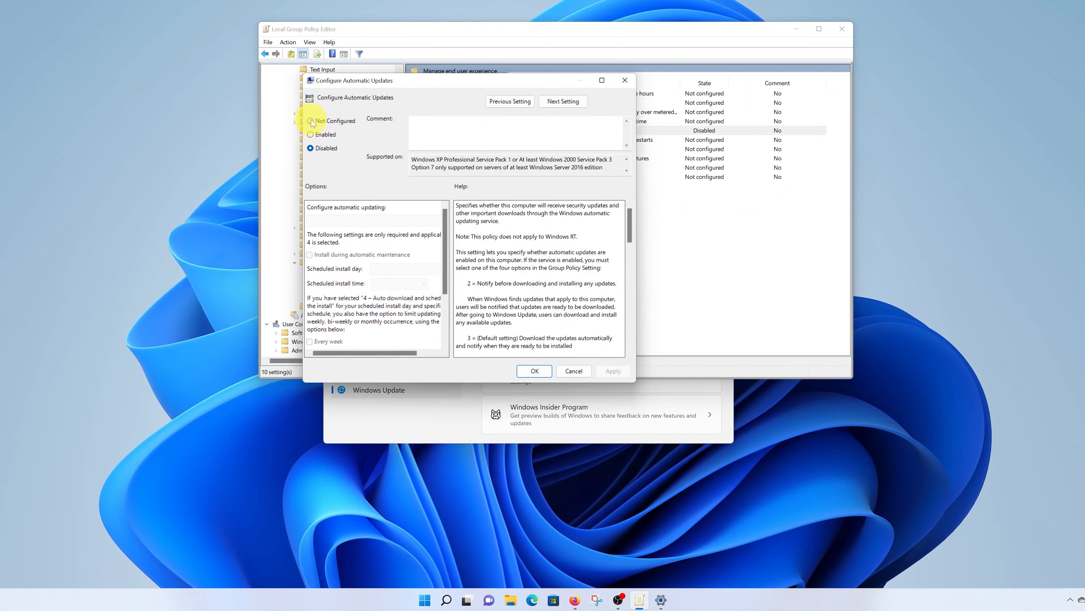
click(346, 187)
click(612, 370)
click(534, 370)
click(842, 28)
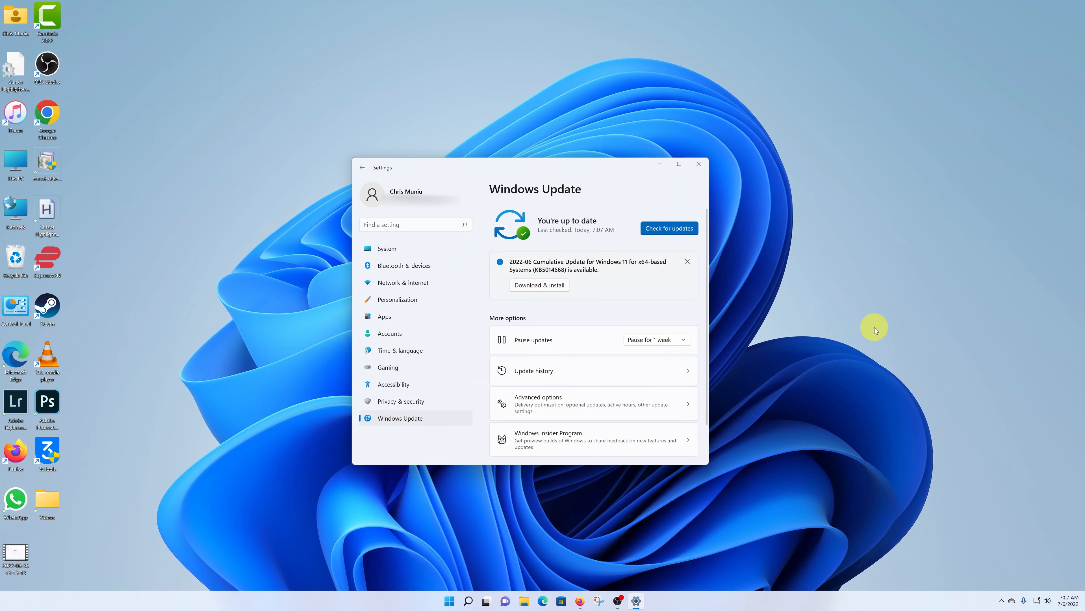